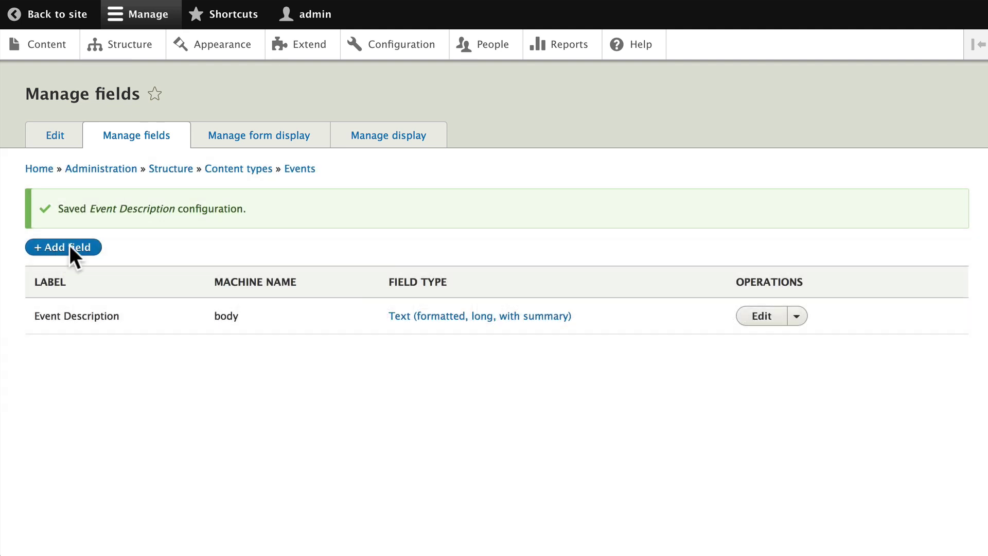
- Add an Image field labelled 'Event Logo' to Events and review its storage settings
left_click(61, 247)
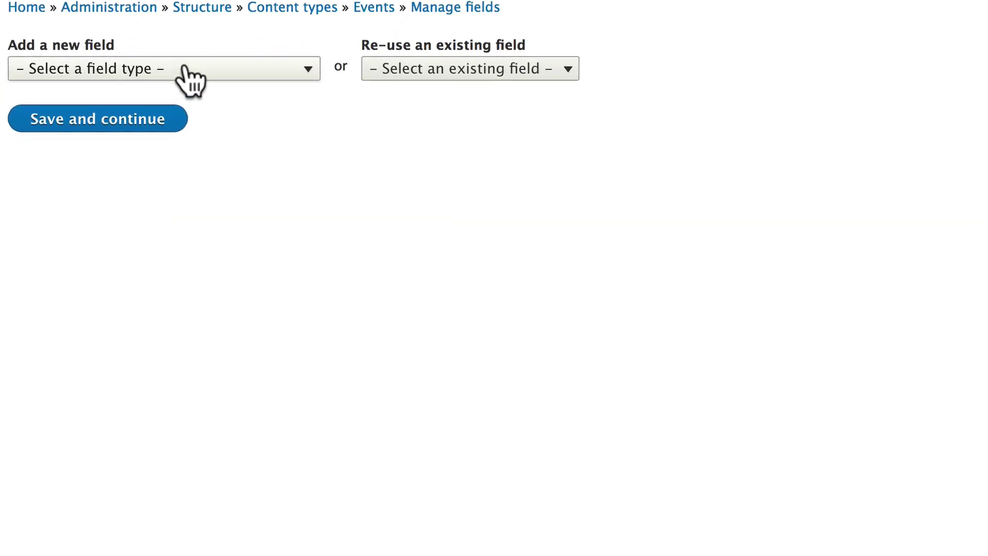
left_click(191, 78)
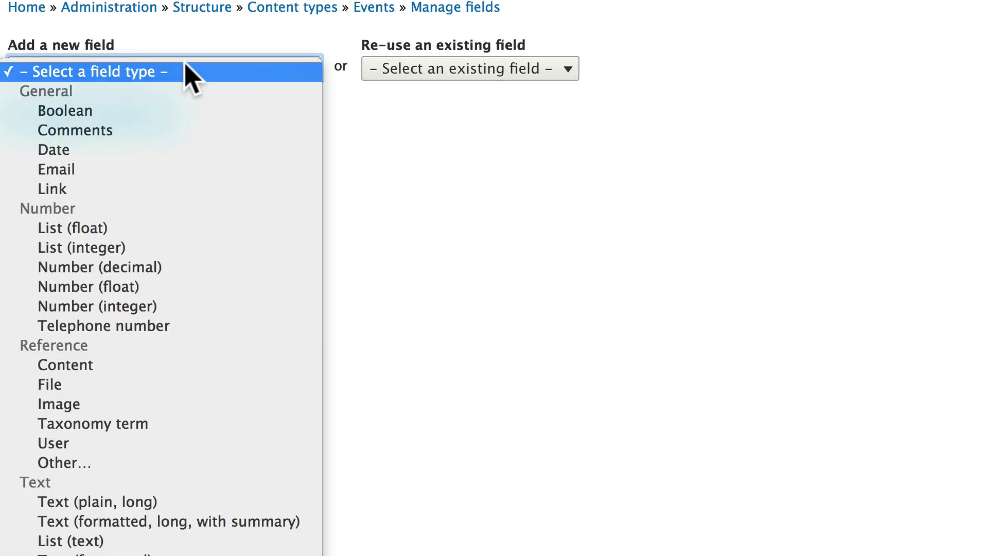
left_click(63, 405)
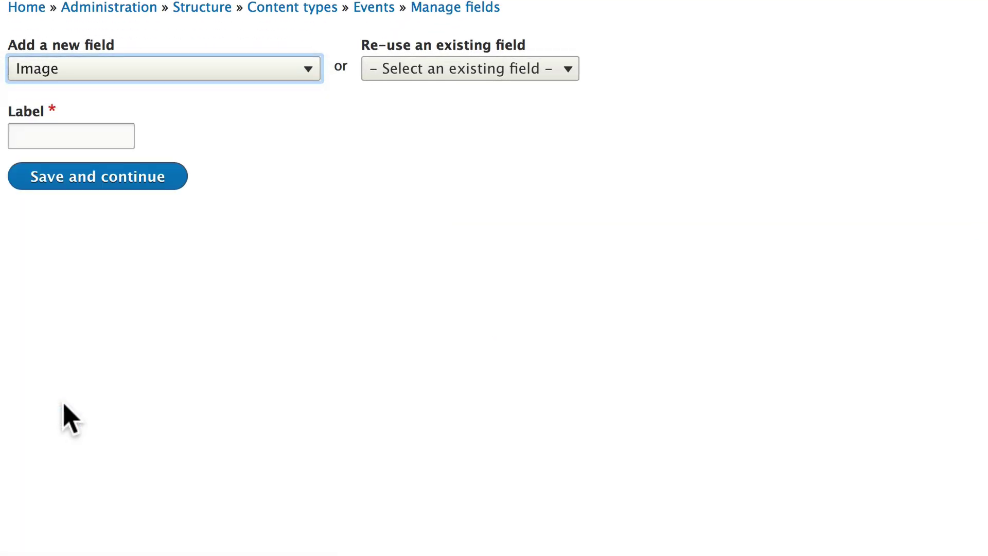
left_click(31, 138)
type("Event Logo")
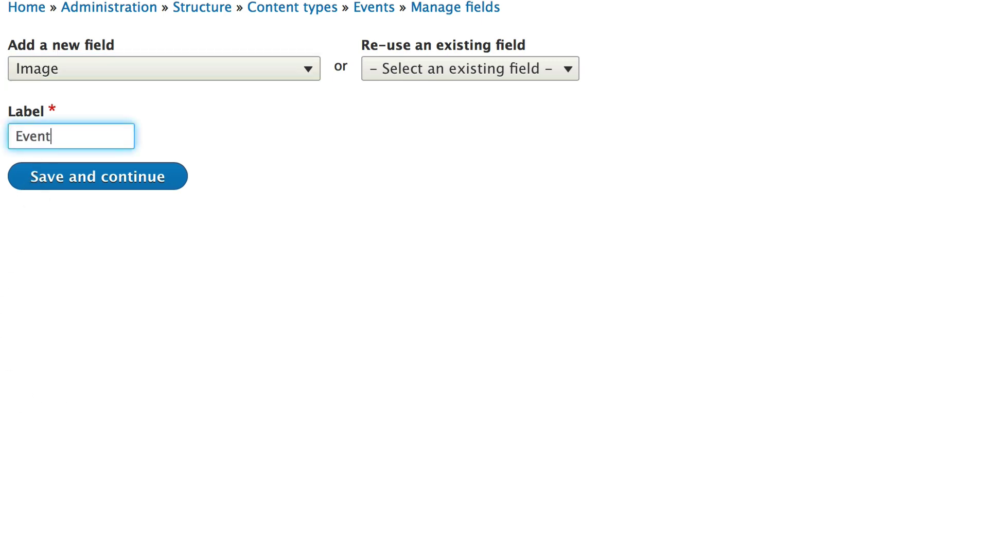
left_click(53, 183)
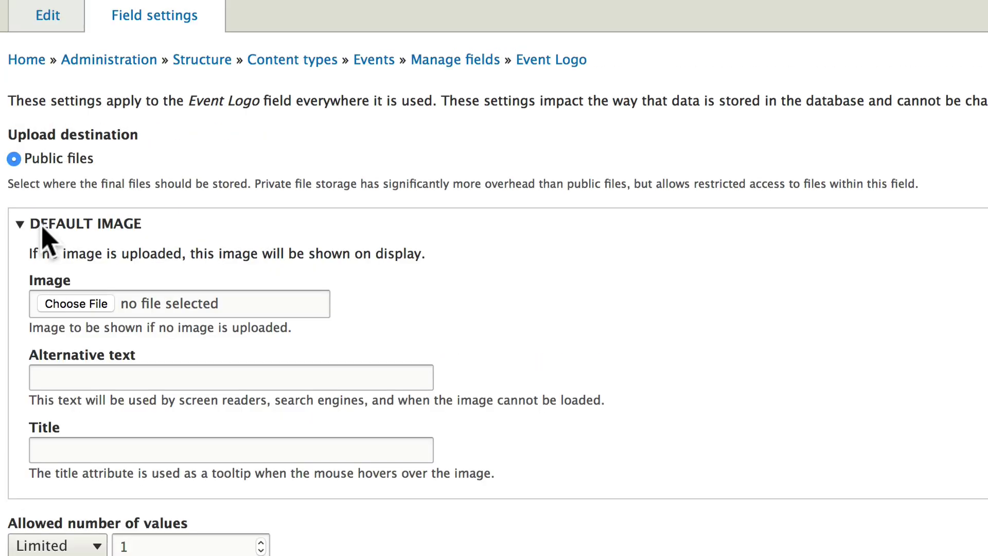
scroll(41, 237, "down", 5)
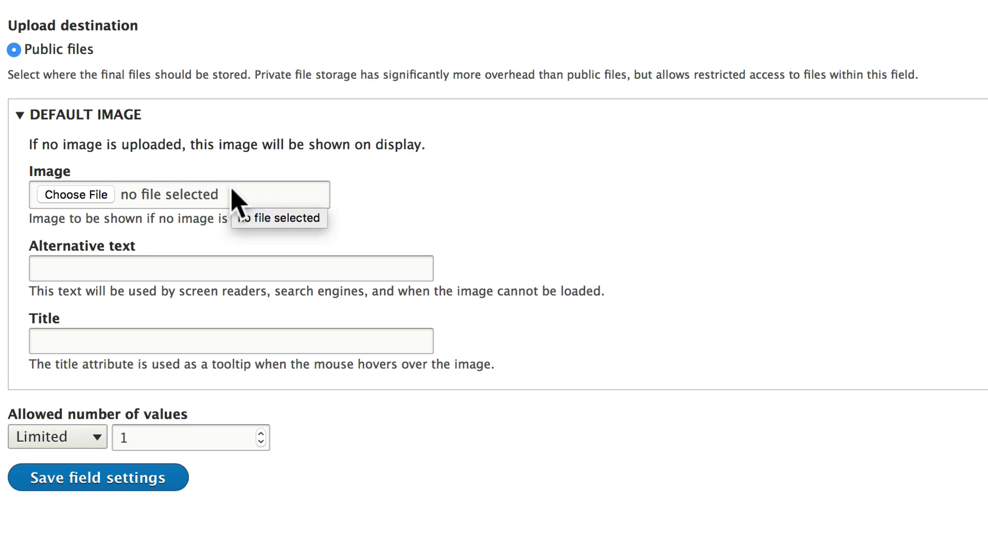
scroll(134, 363, "up", 3)
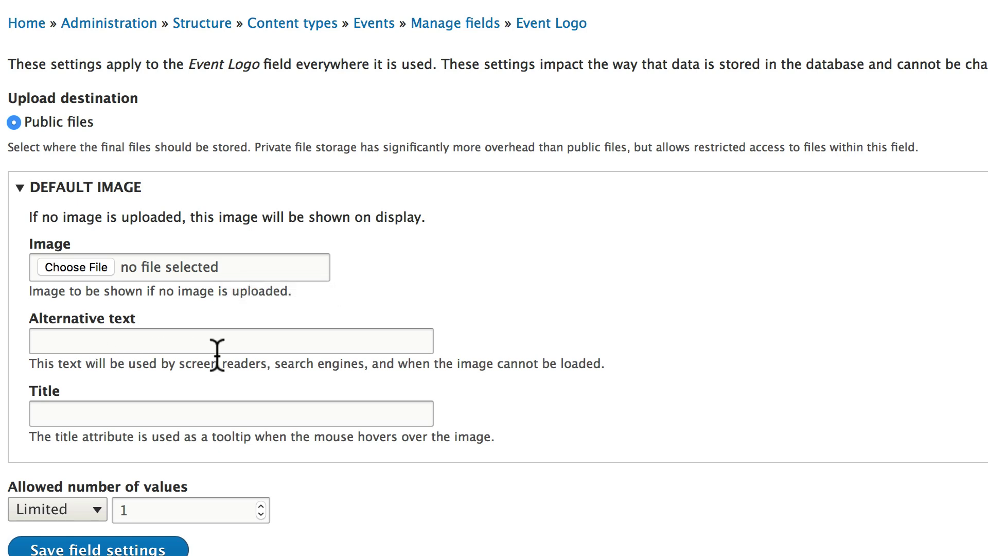
scroll(218, 354, "down", 1)
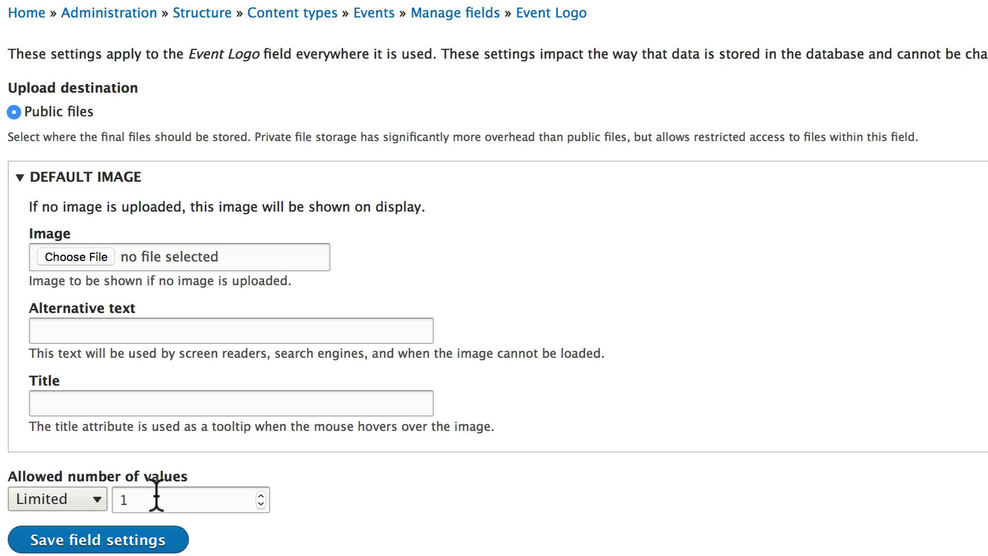
- Save the Event Logo storage settings and review its file directory and Alt text options
left_click(78, 544)
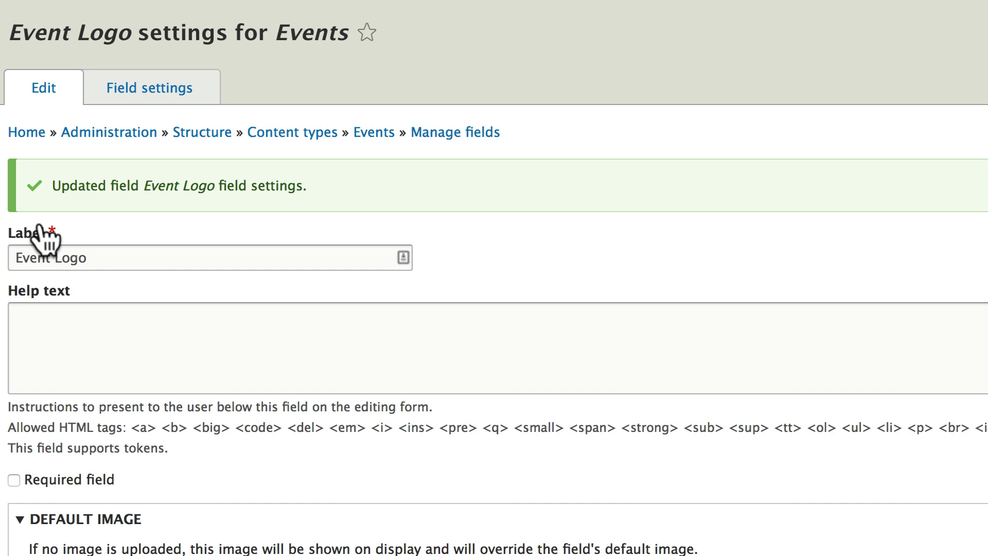
scroll(44, 235, "down", 3)
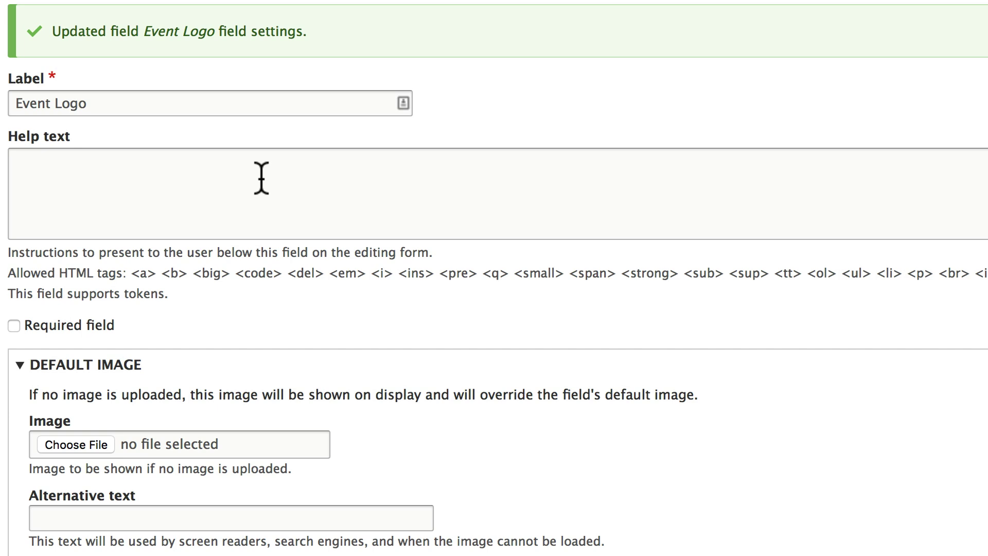
scroll(261, 179, "down", 3)
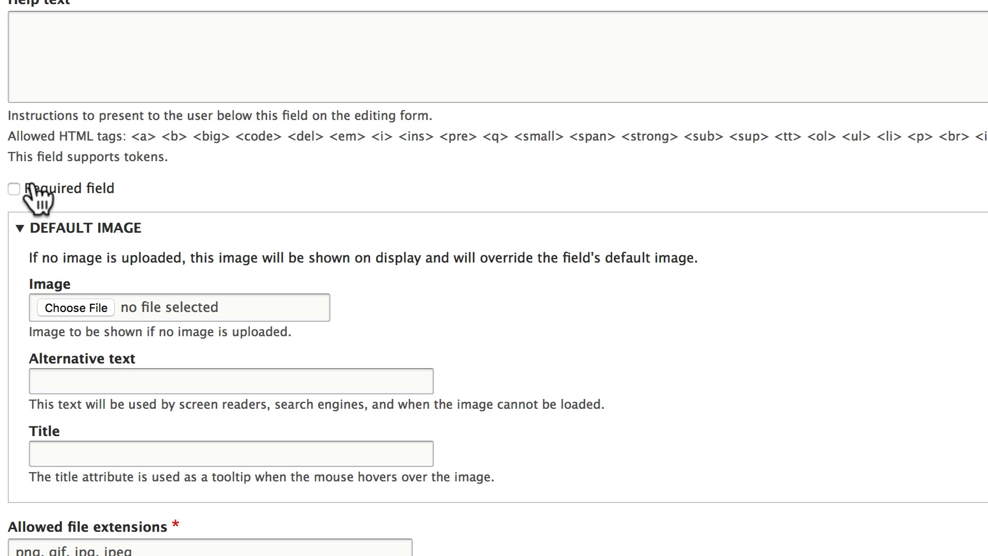
scroll(32, 193, "down", 9)
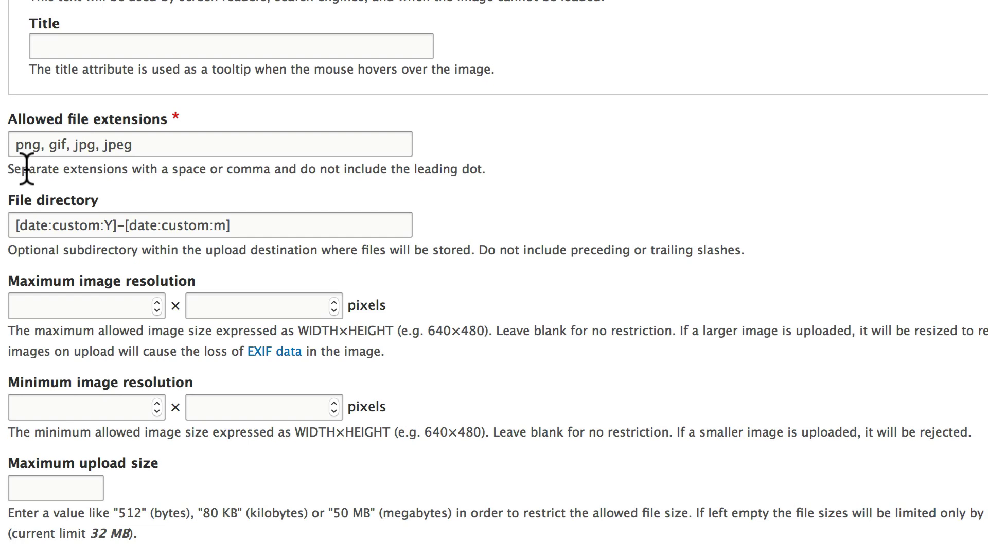
scroll(27, 168, "down", 2)
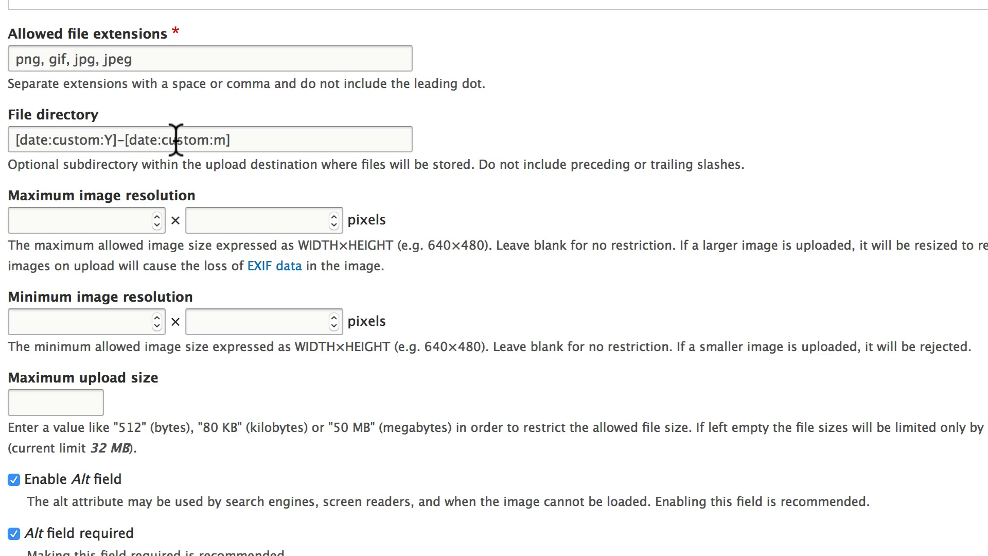
scroll(176, 139, "down", 3)
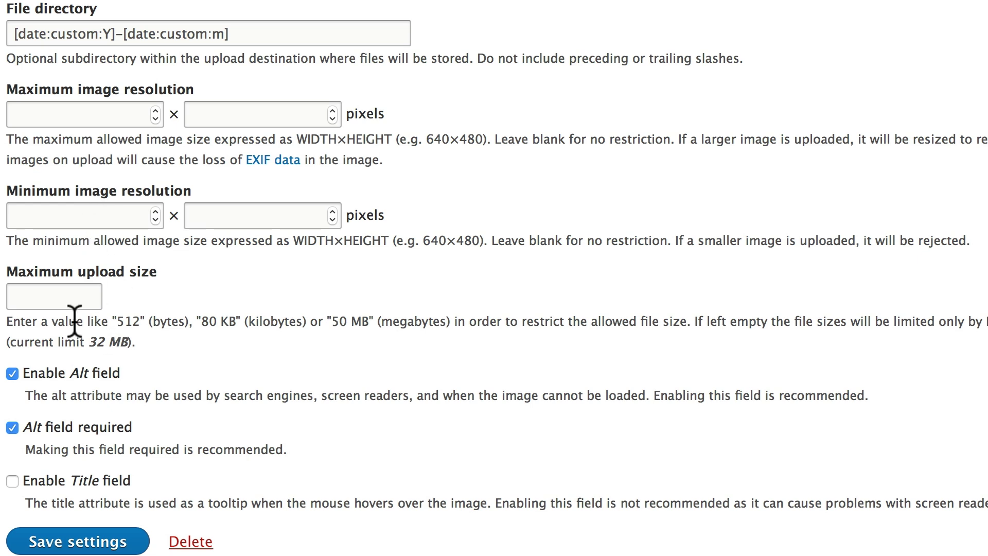
- Enter maximum resolution 1000×1000, minimum resolution 100×100 and maximum upload size 80 KB
left_click(90, 116)
type("1000")
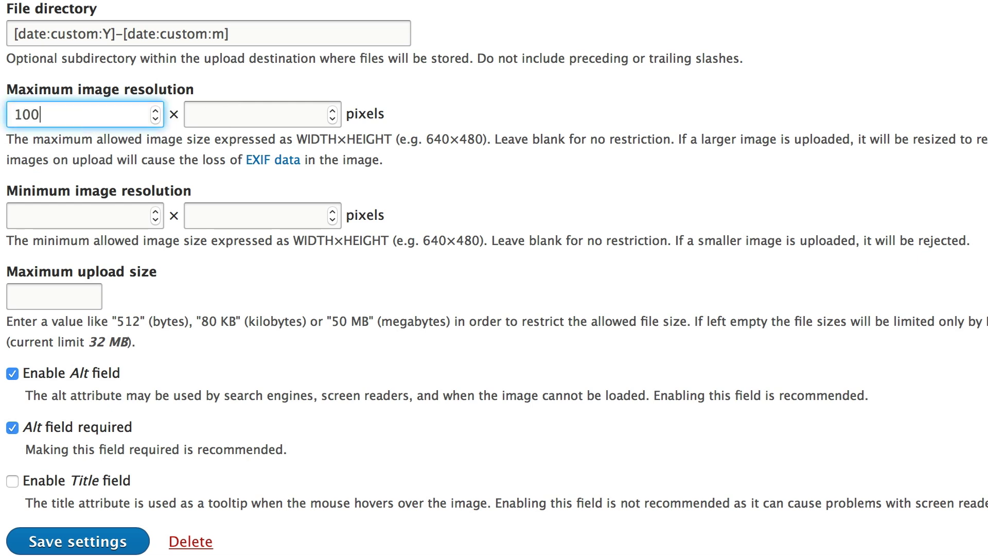
key("Tab")
type("1000")
key("Tab")
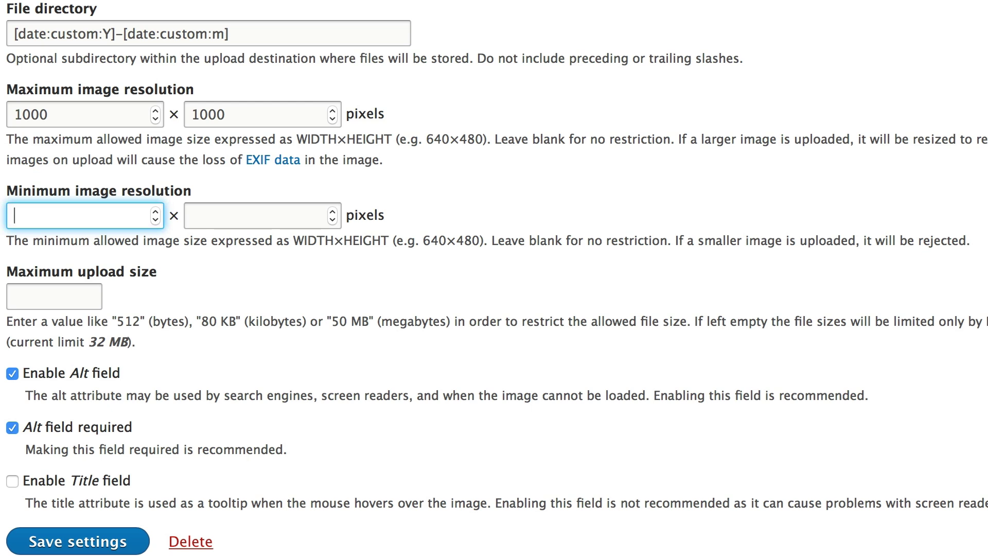
type("100")
key("Tab")
type("100")
left_click(54, 298)
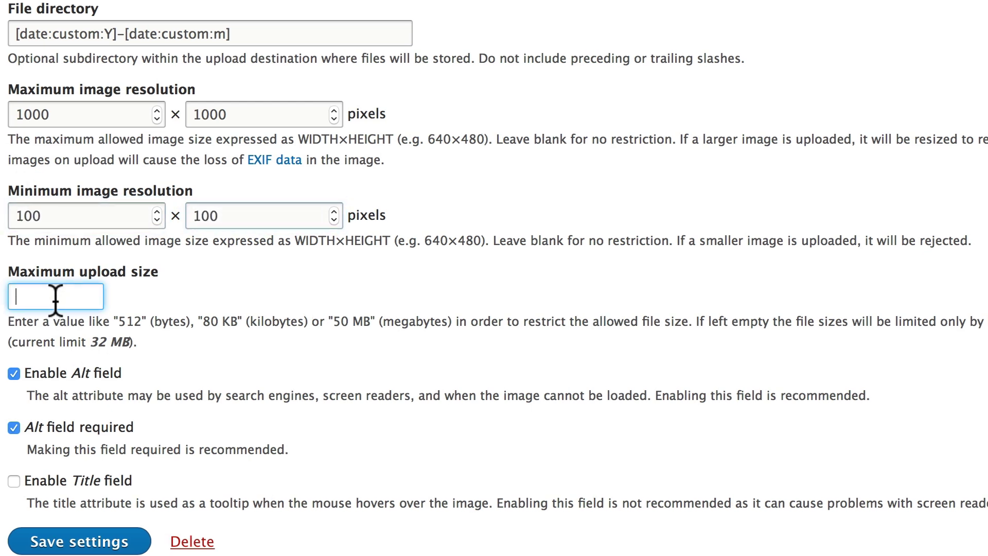
type("80")
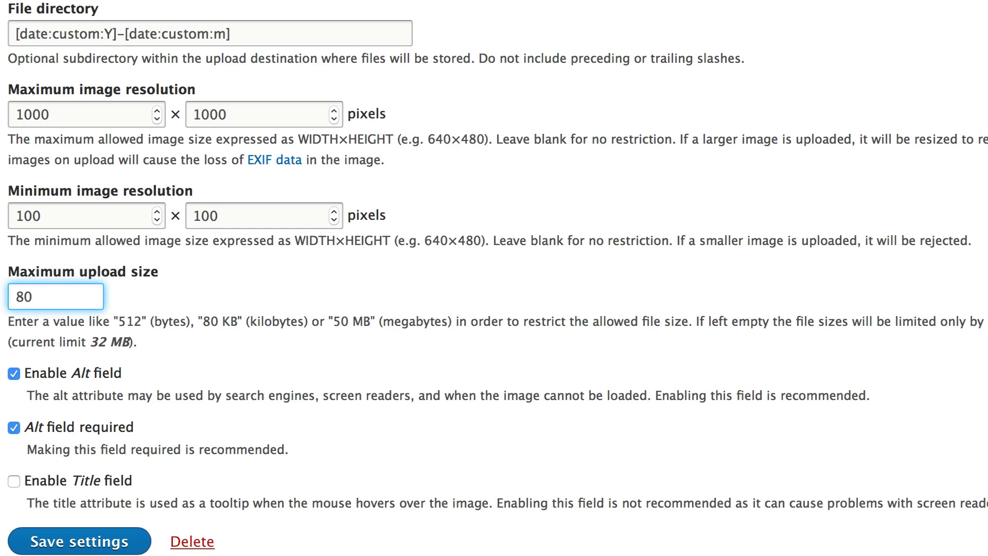
type(" KB")
- Change the maximum image resolution to 600×600
double_click(44, 114)
type("600")
key("Tab")
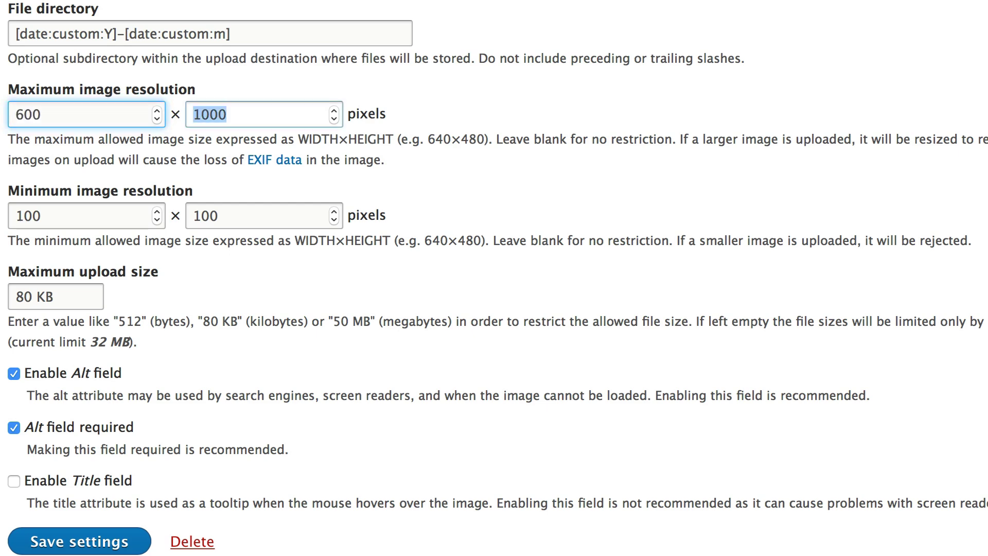
type("600")
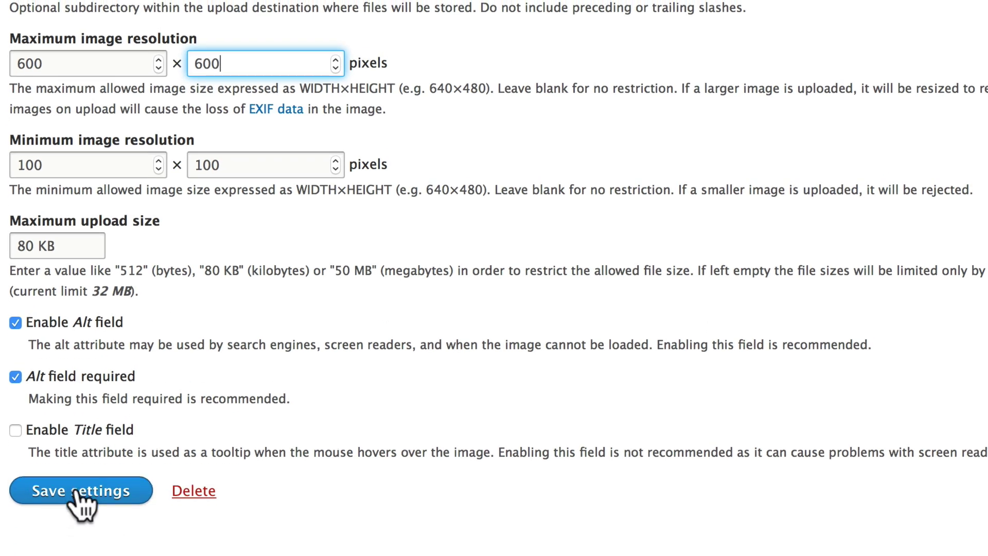
- Save the Event Logo settings, then add a Link field labelled 'Event Website'
left_click(78, 494)
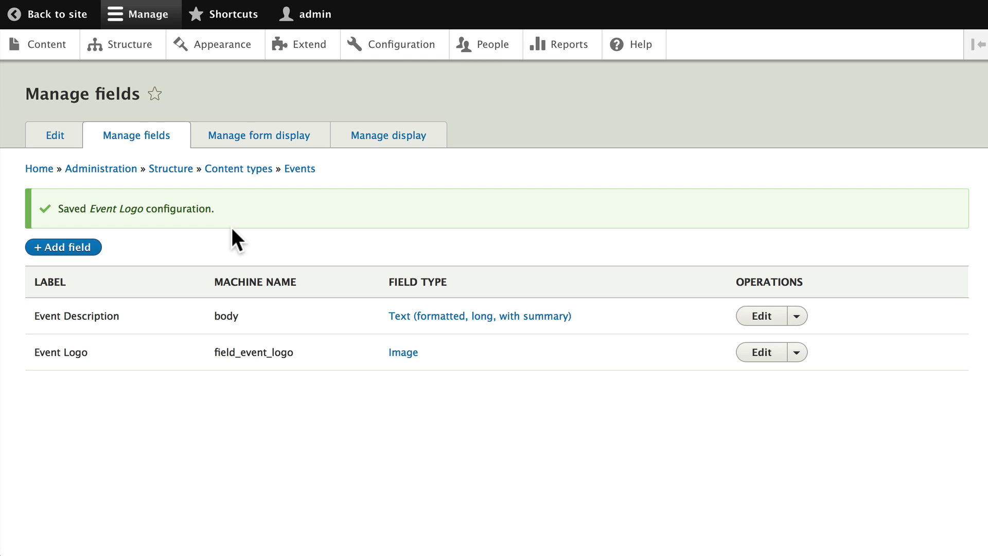
left_click(64, 247)
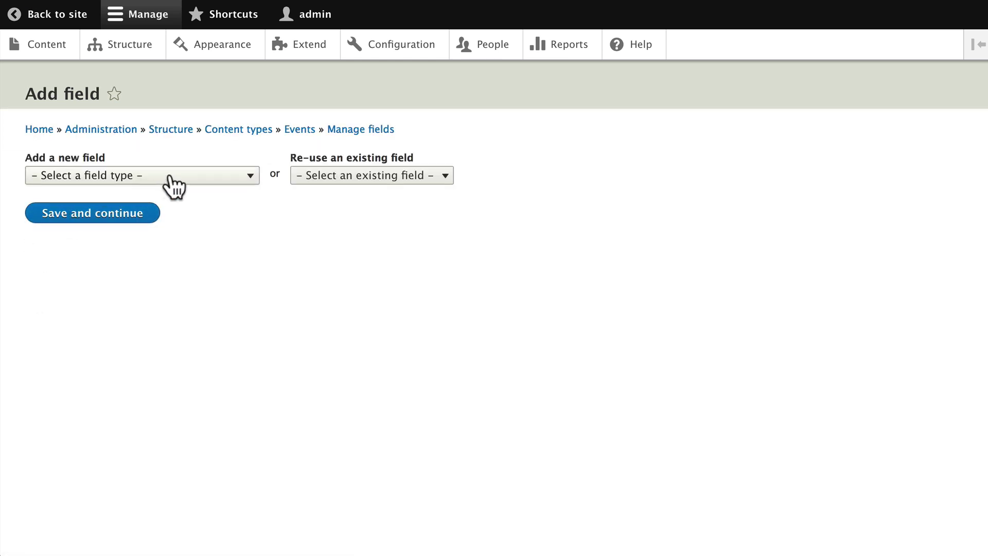
left_click(222, 174)
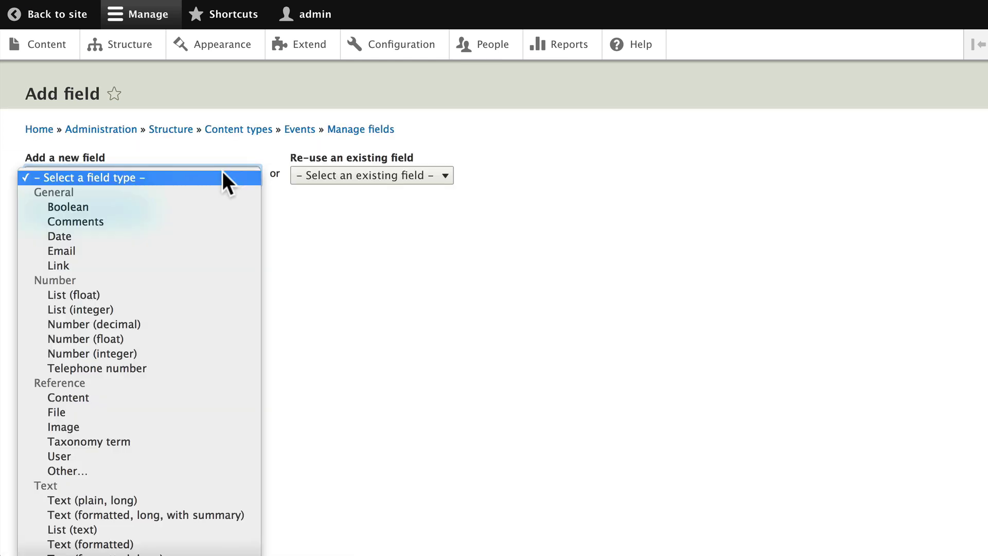
left_click(150, 265)
left_click(77, 226)
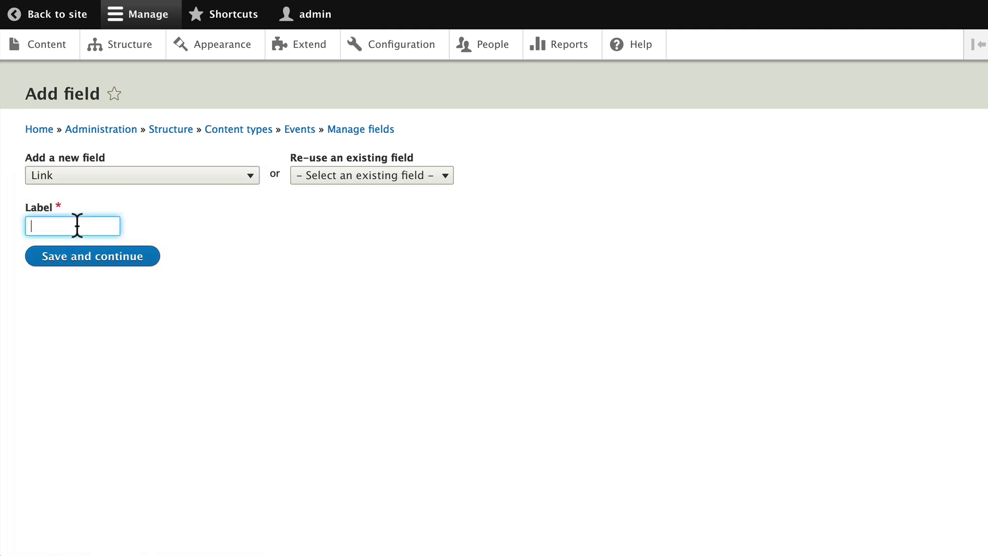
type("Event Website")
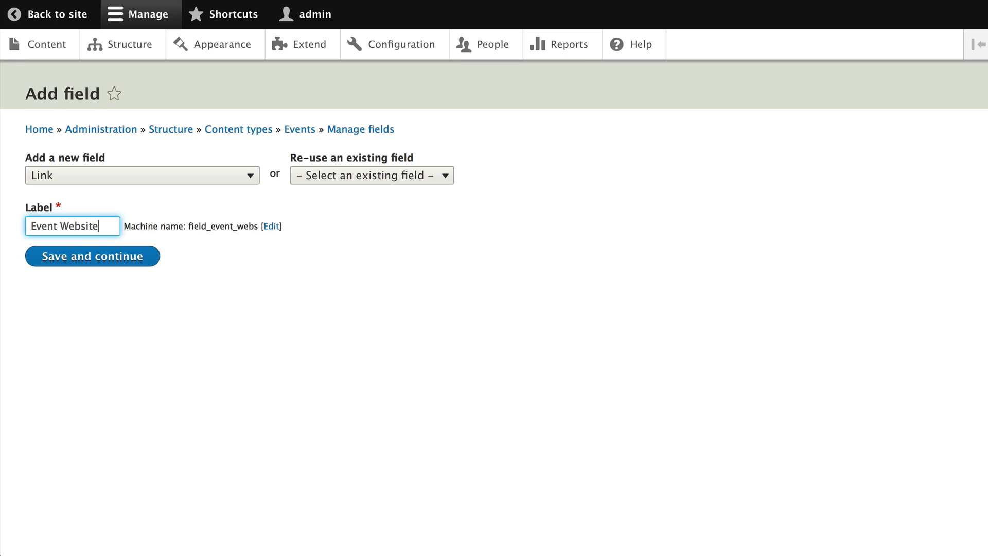
left_click(119, 266)
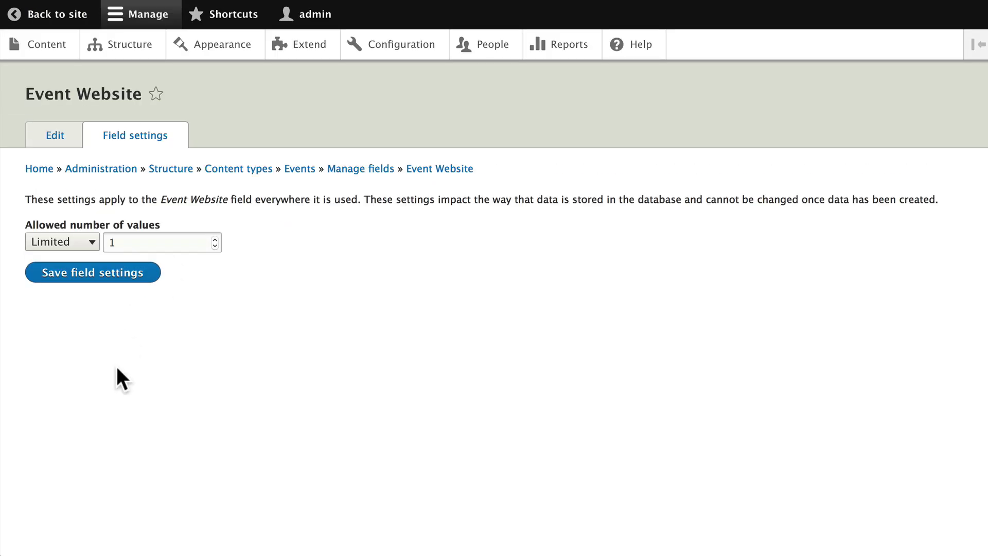
- Save Event Website's storage settings and review its default value and link type options
left_click(123, 273)
scroll(92, 353, "down", 10)
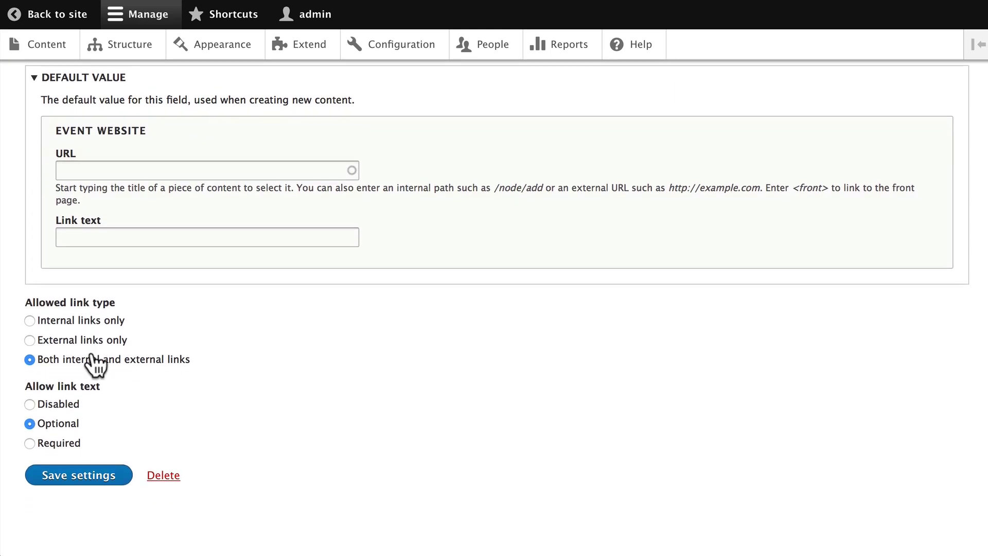
scroll(95, 363, "up", 10)
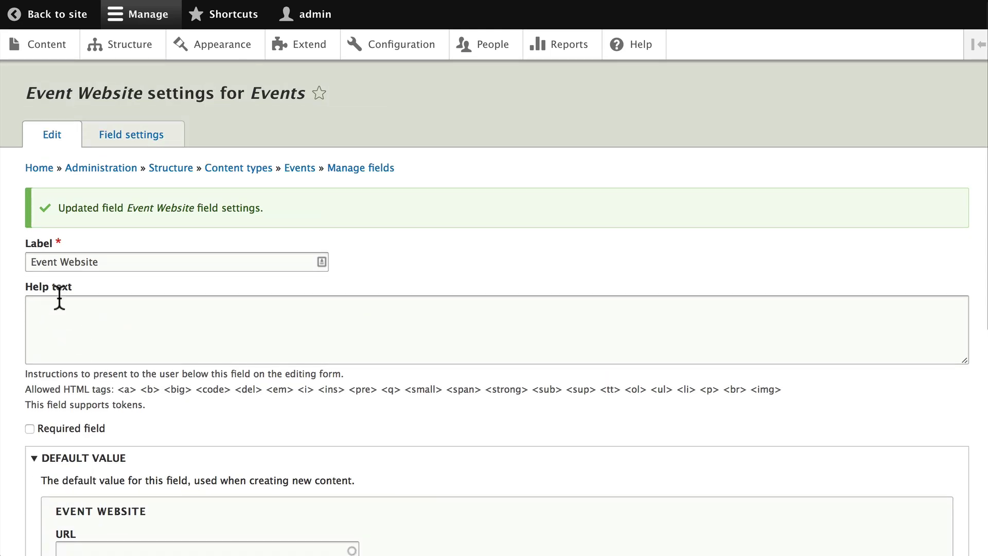
scroll(163, 340, "down", 5)
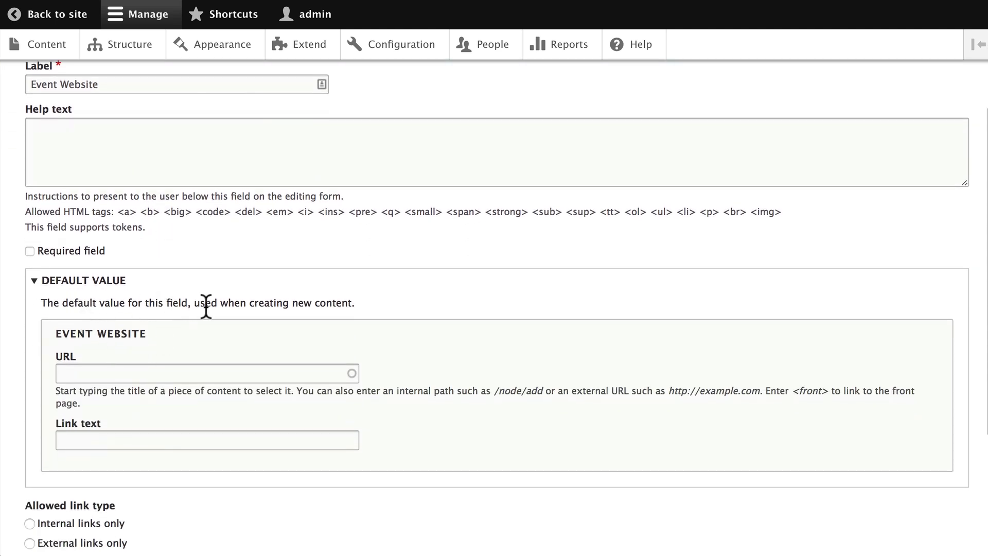
scroll(206, 306, "down", 5)
scroll(211, 314, "down", 1)
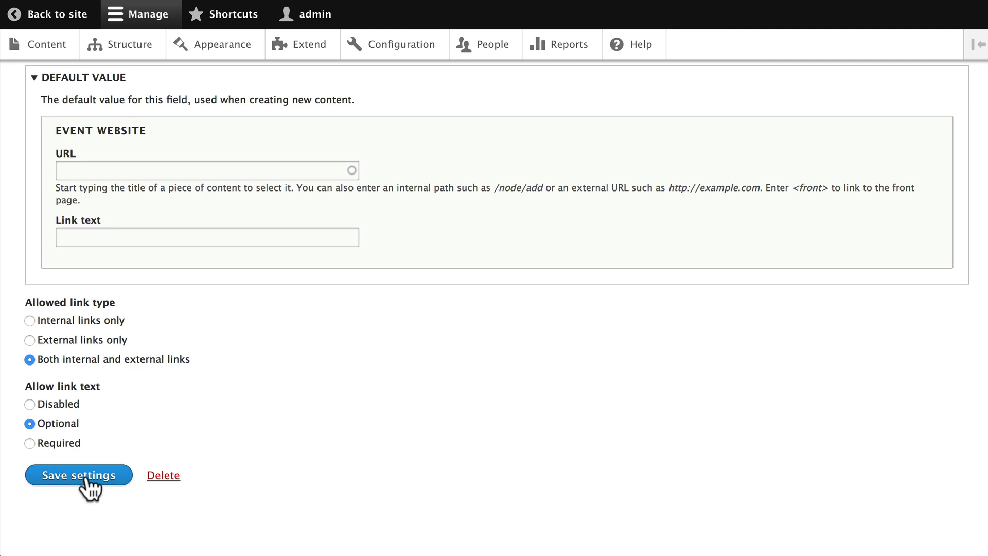
- Save Event Website, then add a Date field 'Event Date' storing Date only
left_click(65, 479)
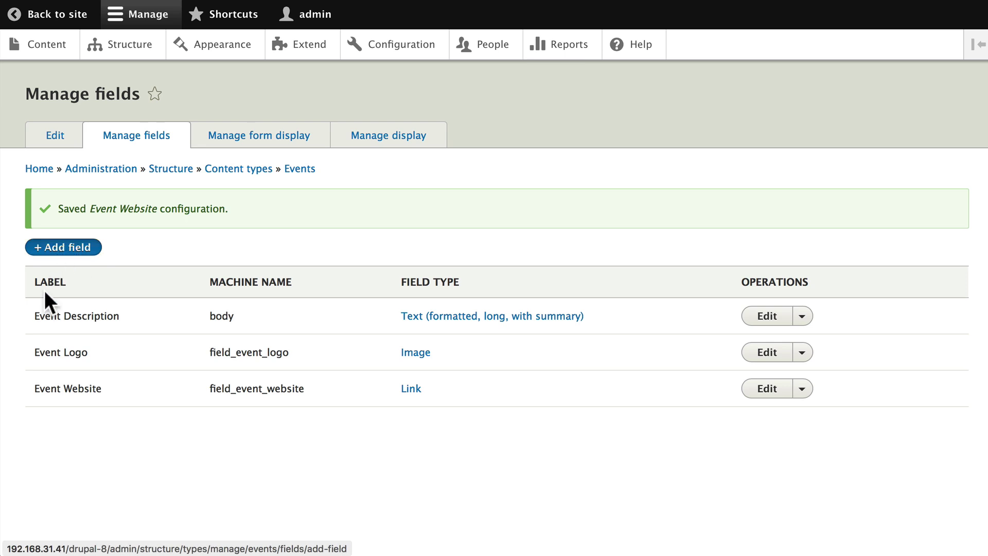
left_click(91, 174)
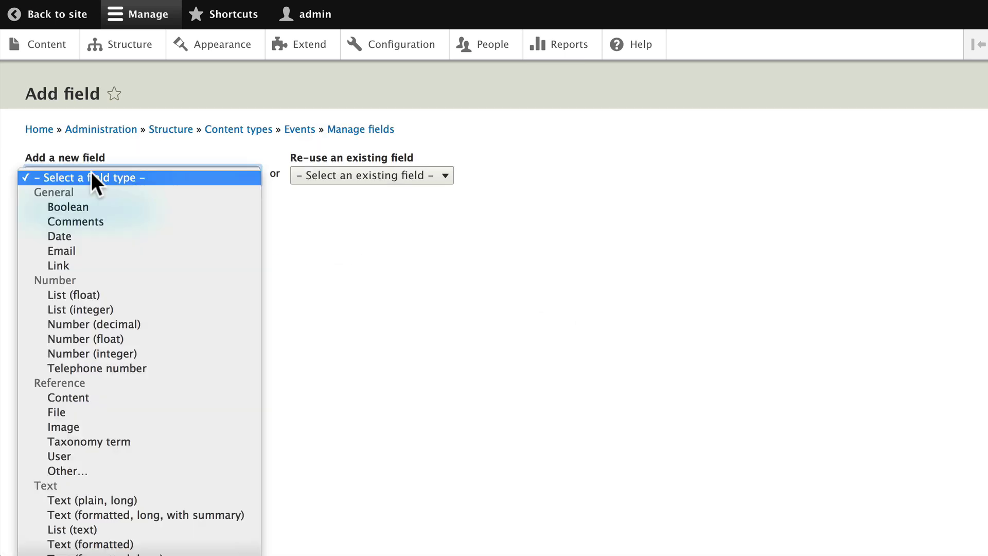
left_click(65, 236)
left_click(61, 227)
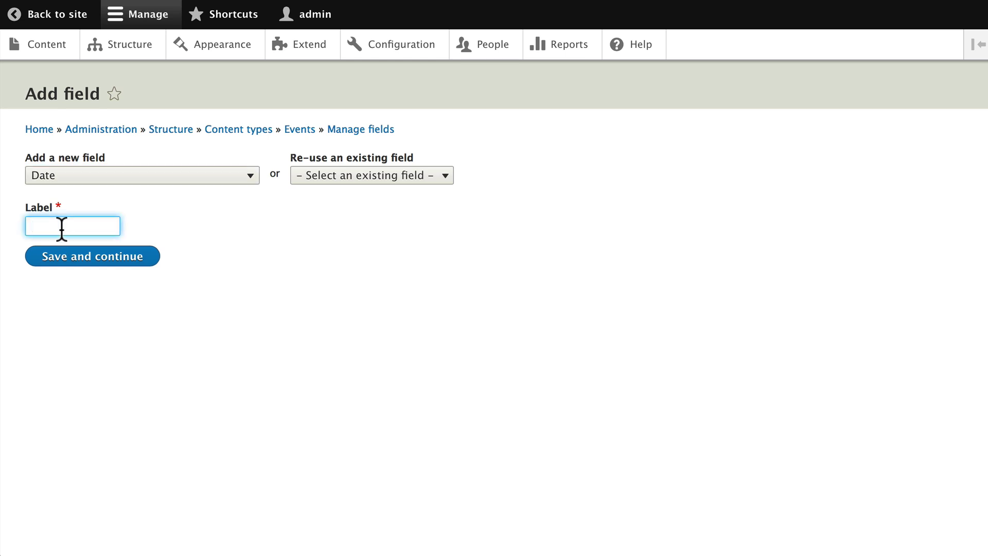
type("Event Date")
left_click(97, 254)
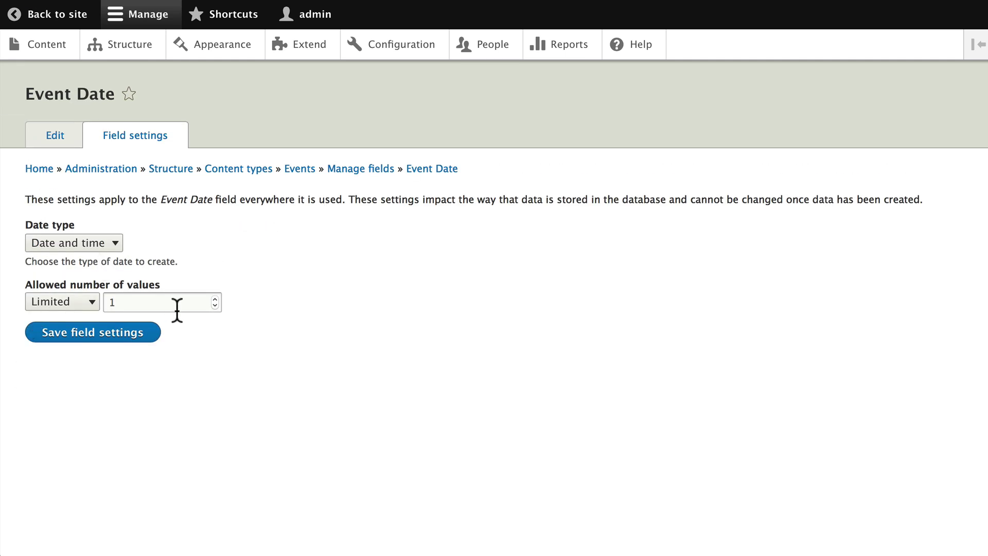
left_click(113, 243)
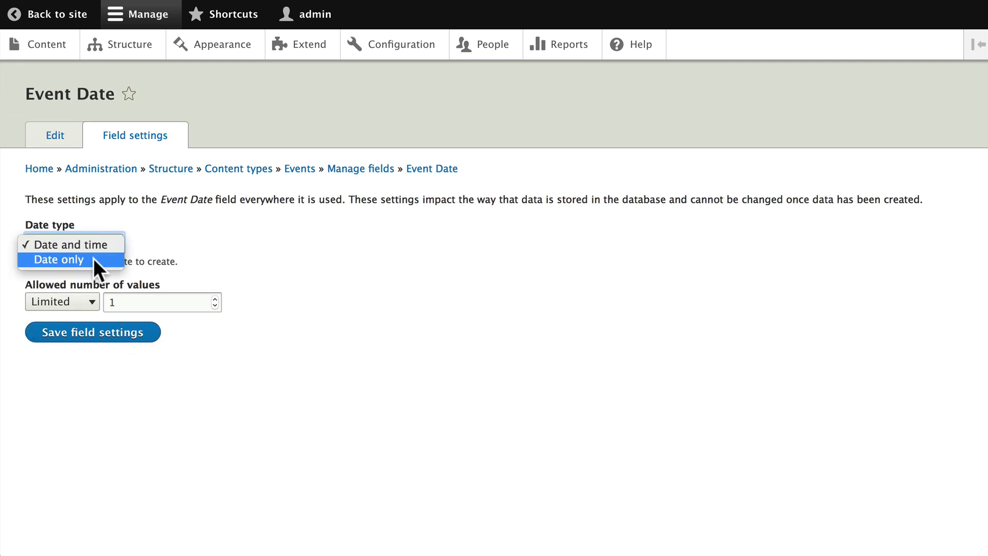
left_click(93, 258)
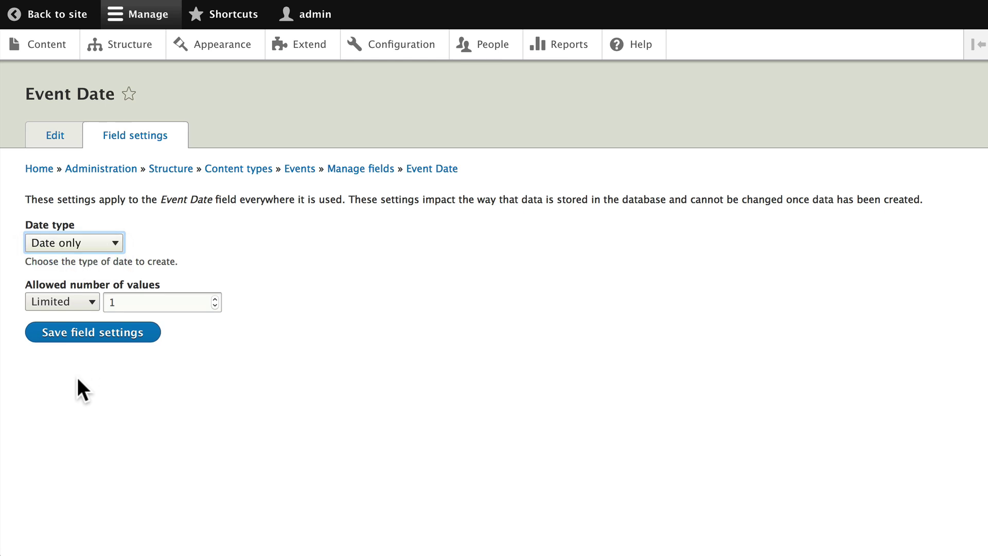
- Save Event Date's storage, set its default date to Current date, and save
left_click(80, 332)
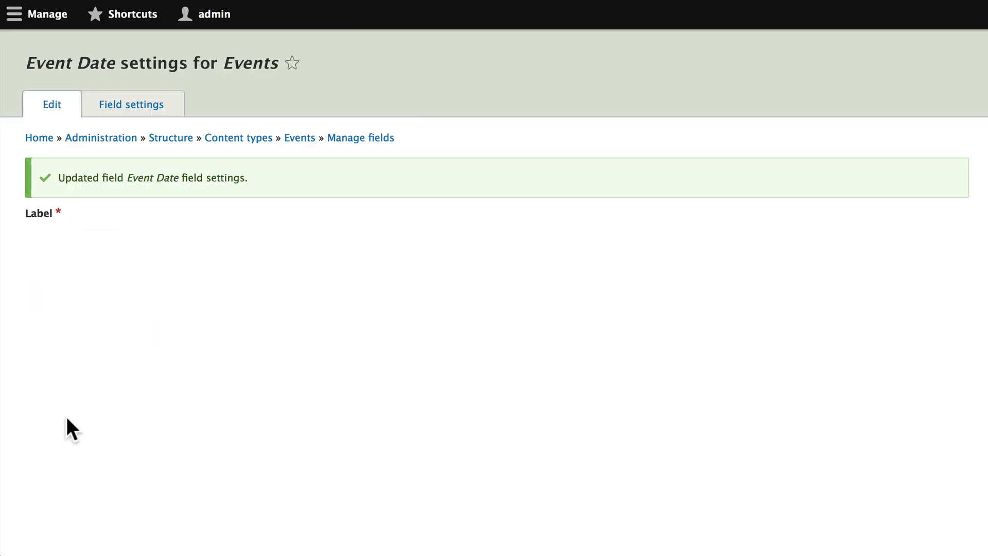
scroll(73, 402, "down", 2)
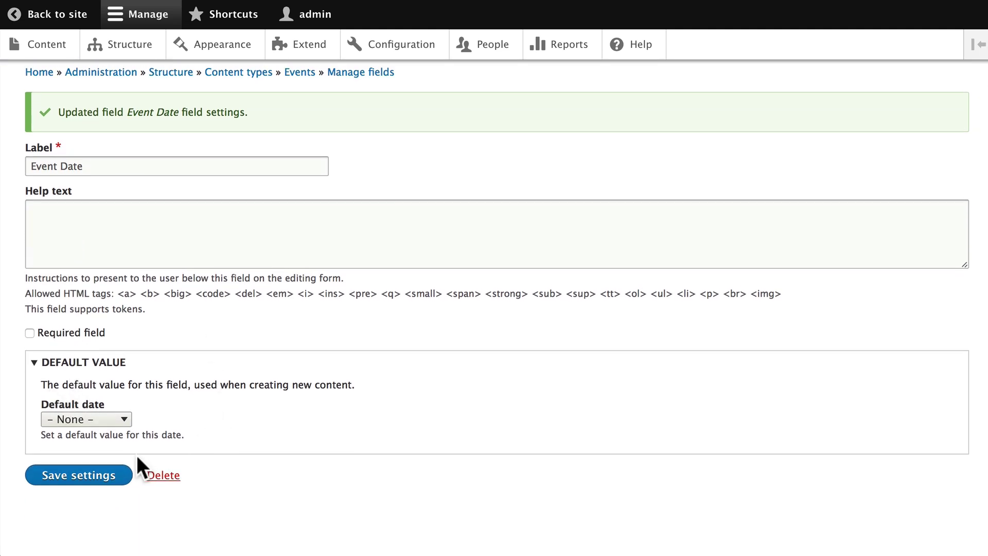
left_click(124, 422)
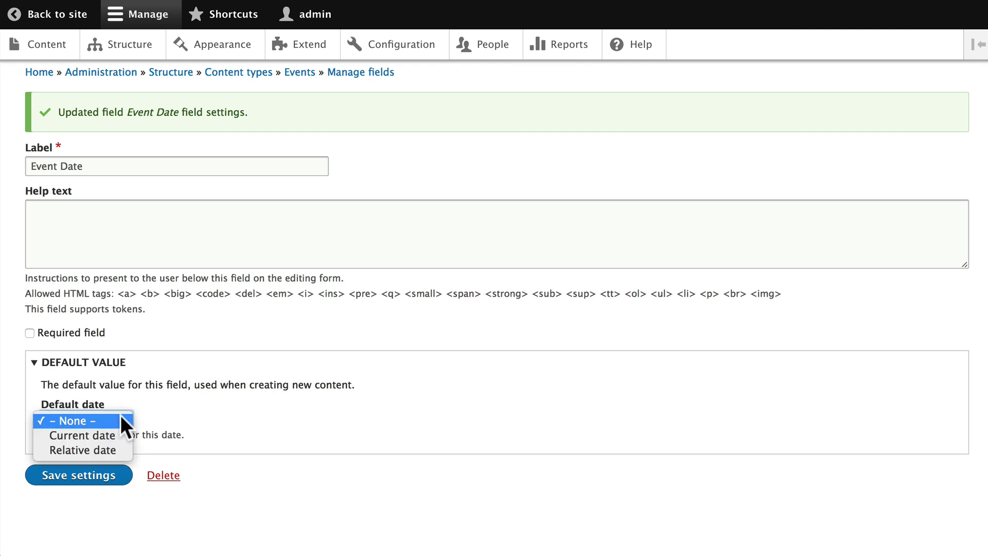
left_click(101, 435)
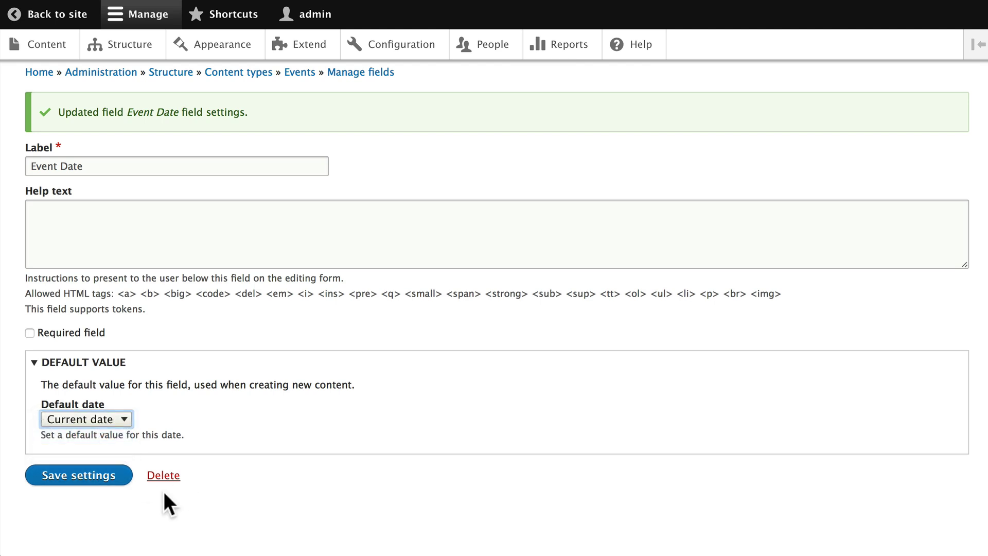
left_click(67, 477)
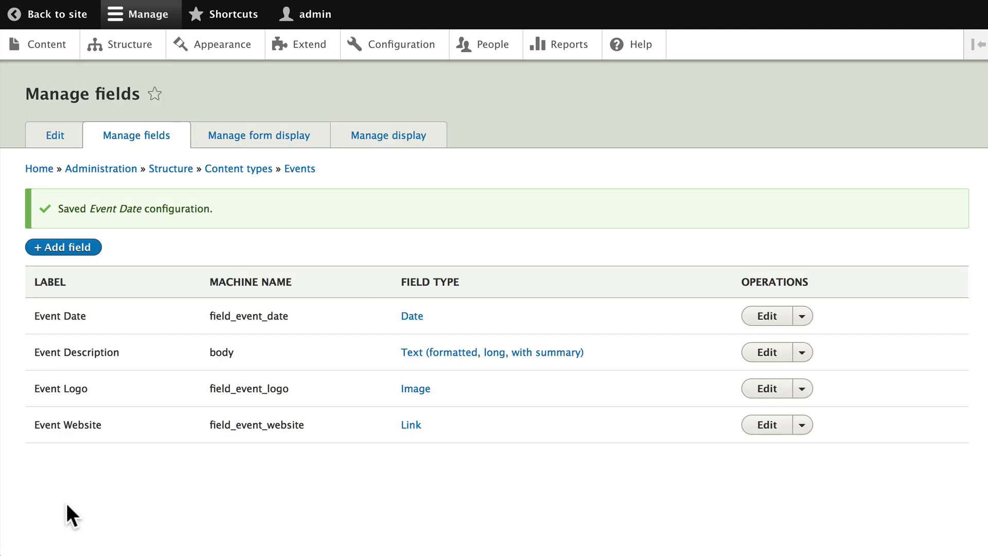